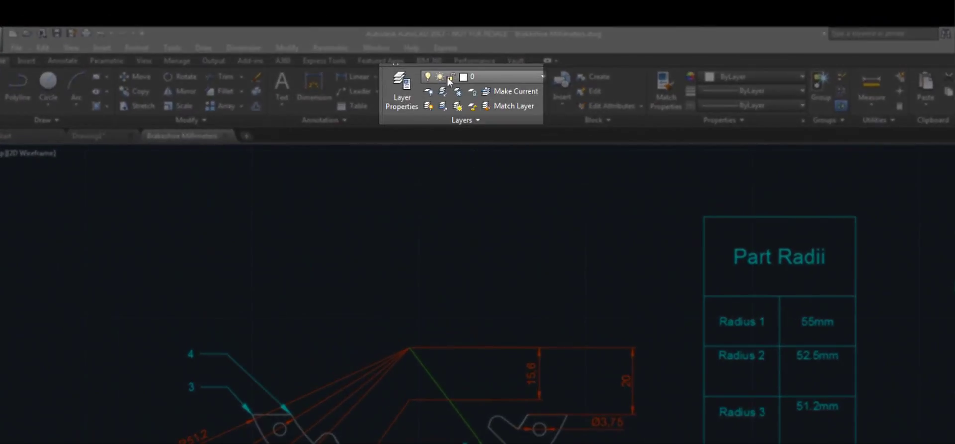
# Step: Place Center Marks on the four small holes, the R25 arc and the outer arc
pyautogui.click(484, 120)
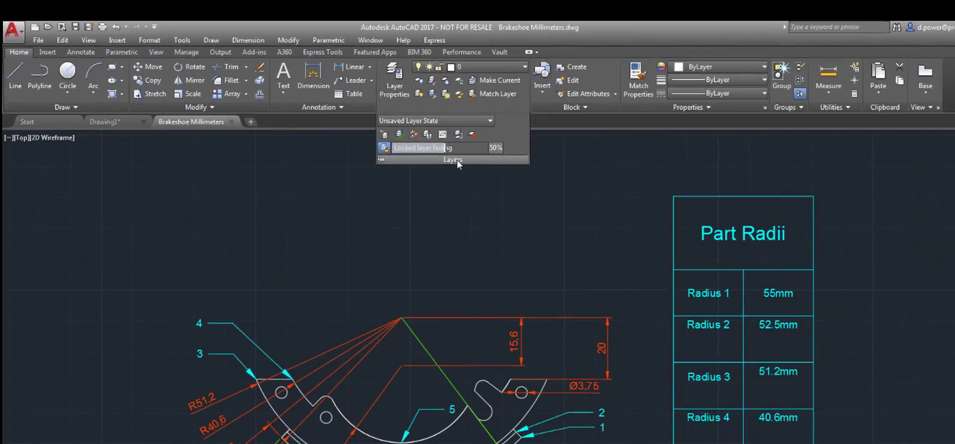
pyautogui.click(80, 52)
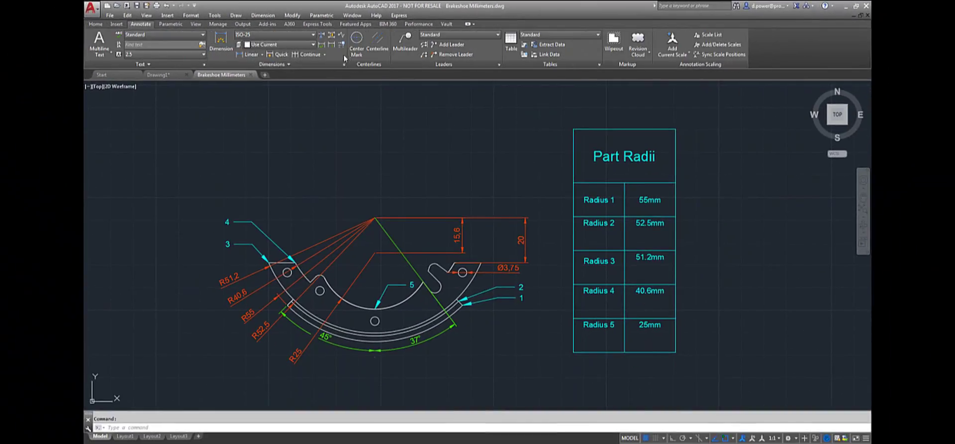
pyautogui.click(357, 50)
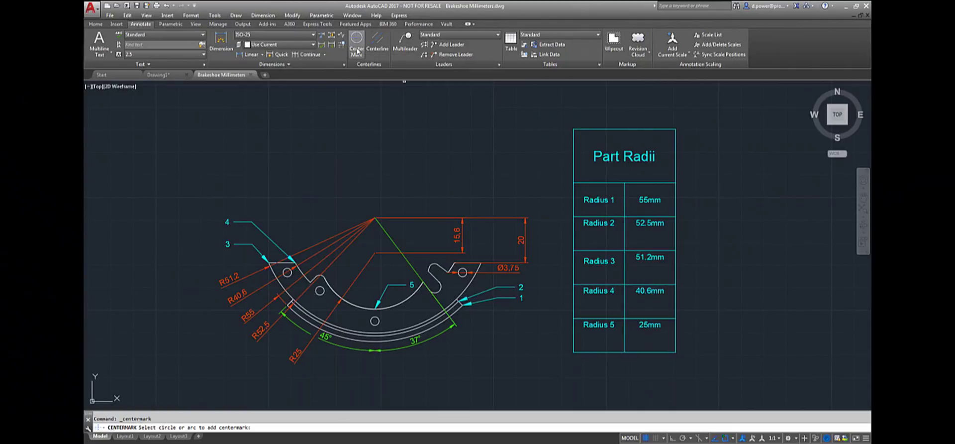
pyautogui.click(459, 269)
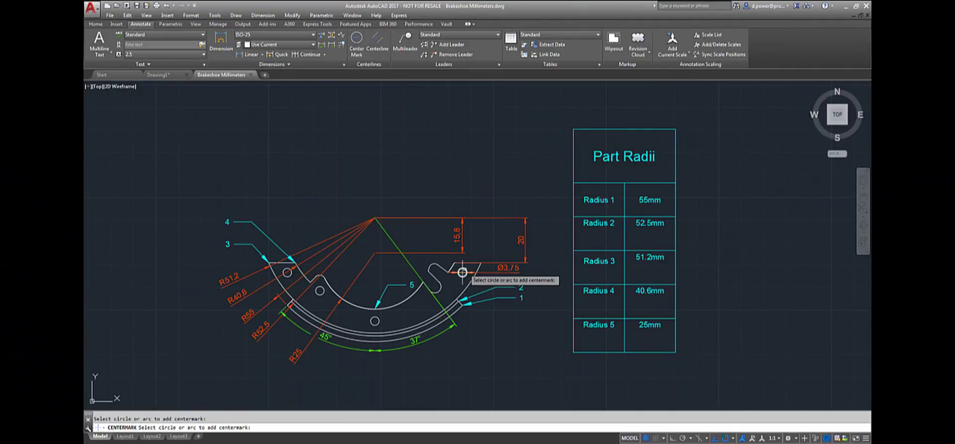
pyautogui.click(375, 320)
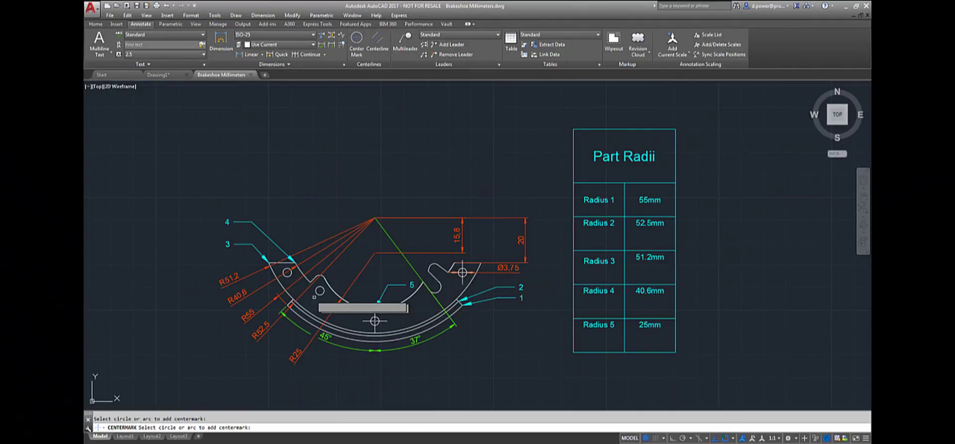
pyautogui.click(319, 290)
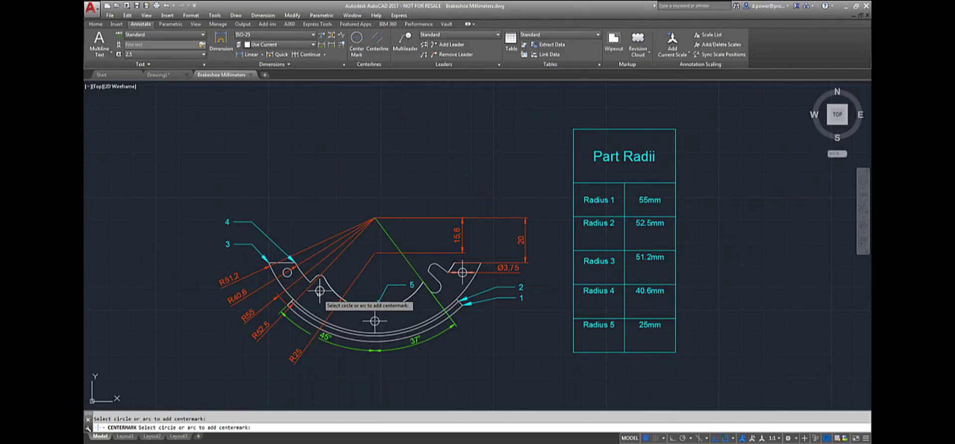
pyautogui.click(288, 272)
pyautogui.click(345, 297)
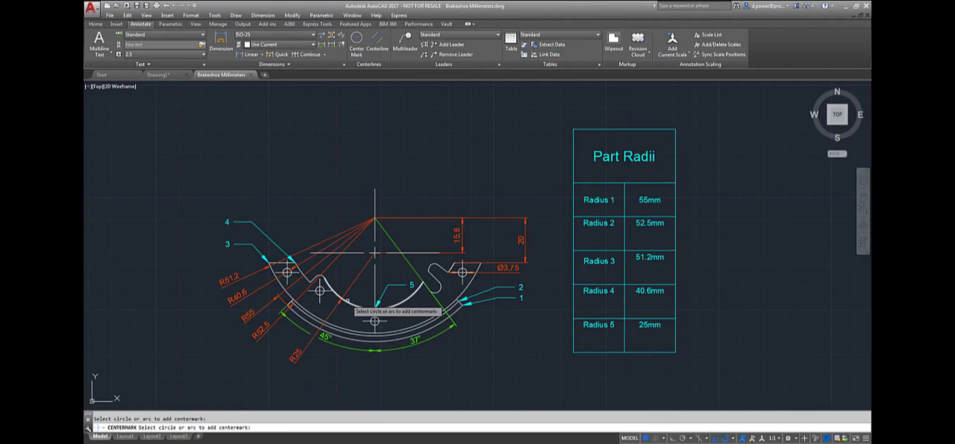
pyautogui.click(472, 281)
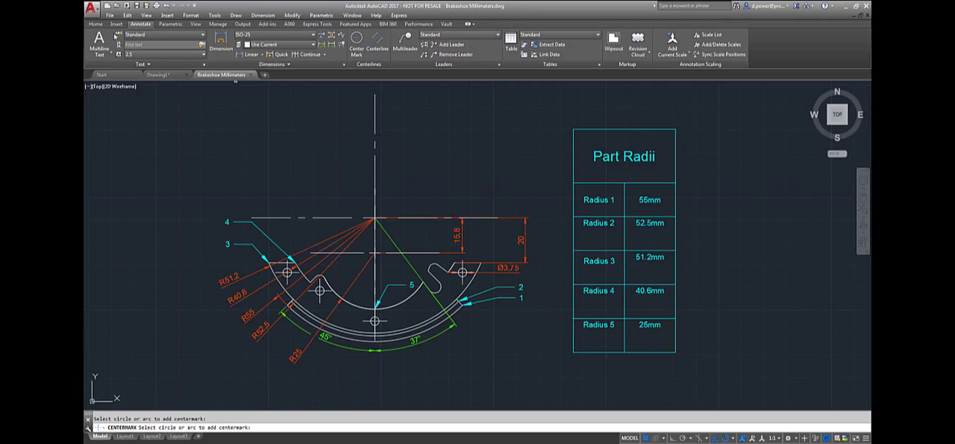
pyautogui.click(95, 24)
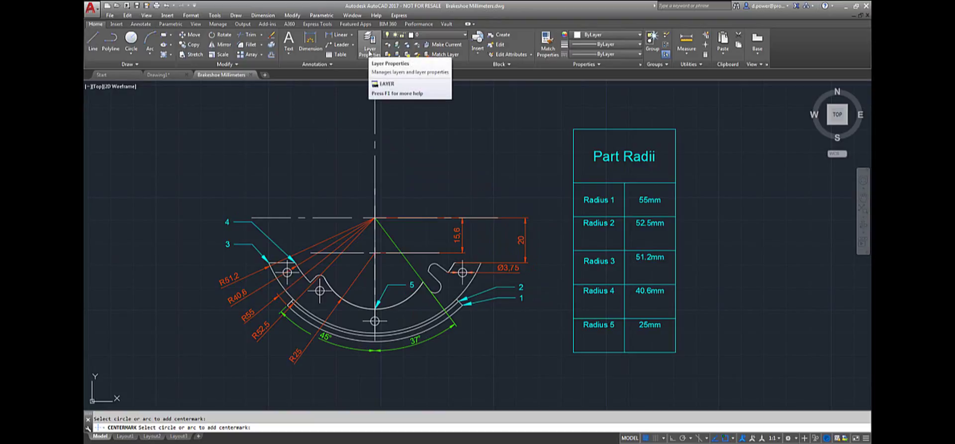
# Step: Create a new layer named 'Centre Marks' in the Layer Properties Manager
pyautogui.click(370, 54)
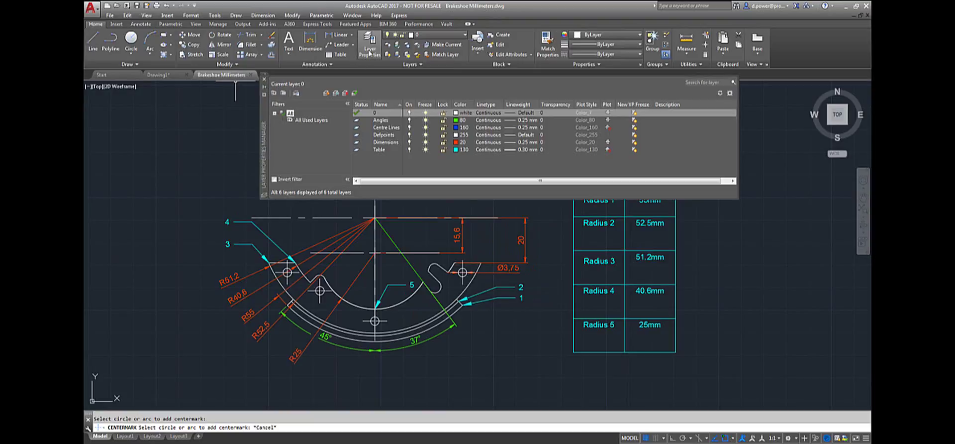
pyautogui.click(327, 94)
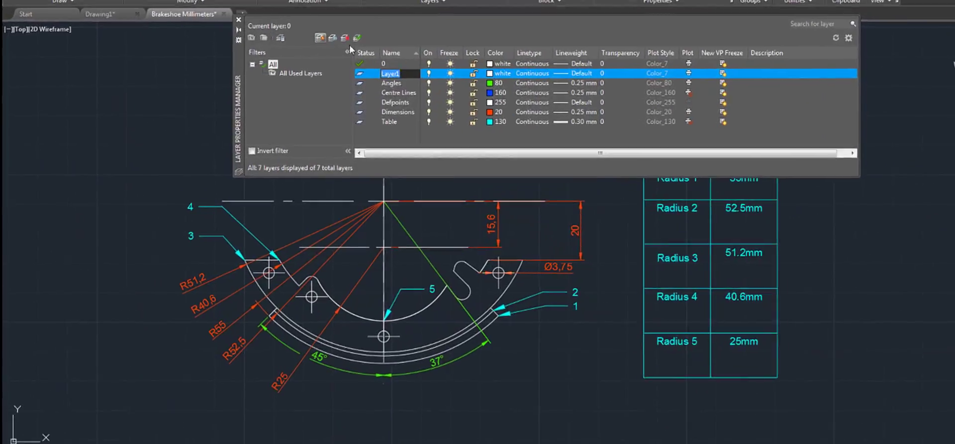
pyautogui.write('Centre Mar')
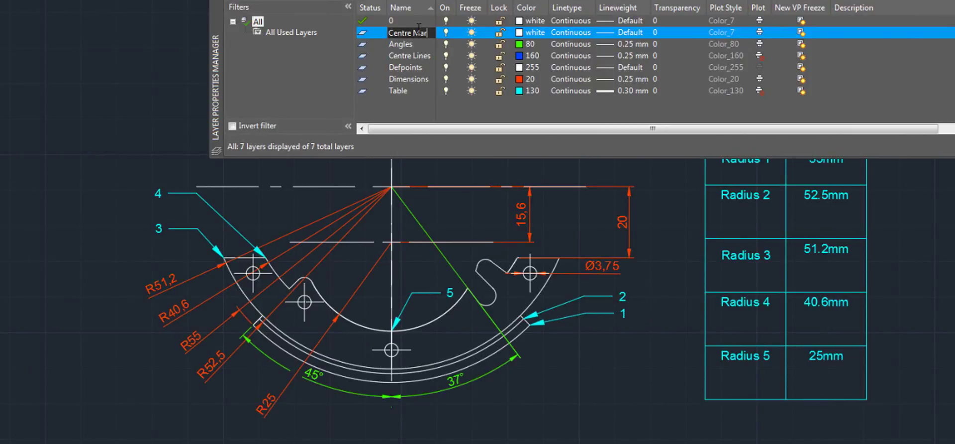
pyautogui.write('ks')
pyautogui.press('Return')
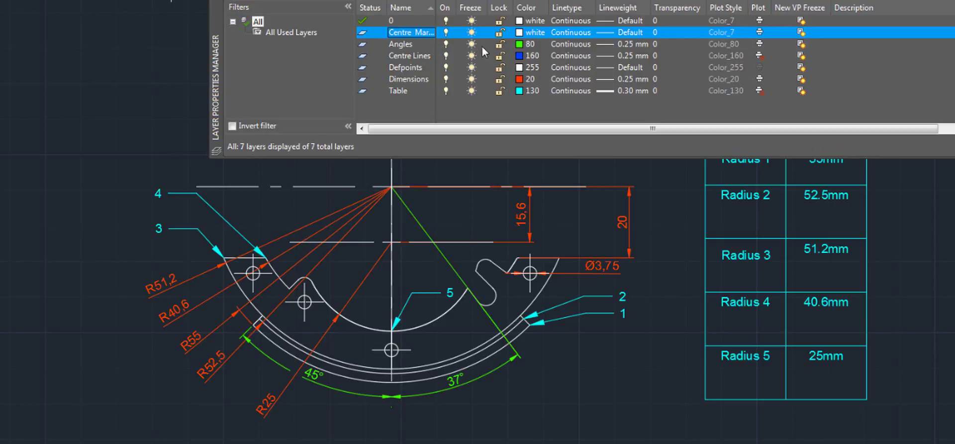
# Step: Set the Centre Marks layer colour to yellow, colour 50
pyautogui.click(521, 31)
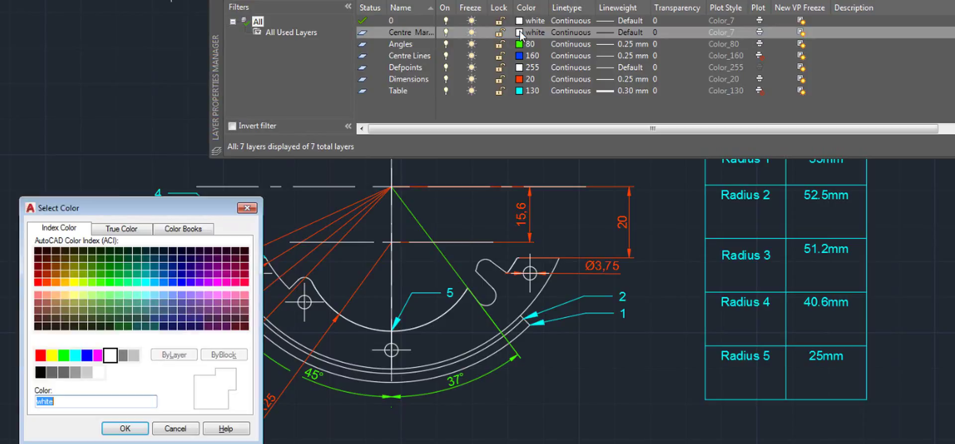
pyautogui.click(76, 282)
pyautogui.click(125, 428)
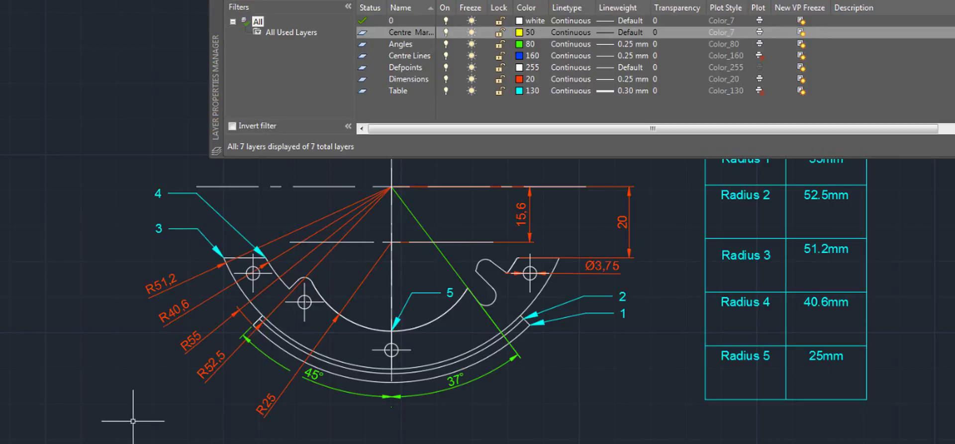
# Step: Give the Centre Marks layer a 0.25 mm lineweight and close the layer manager
pyautogui.click(605, 34)
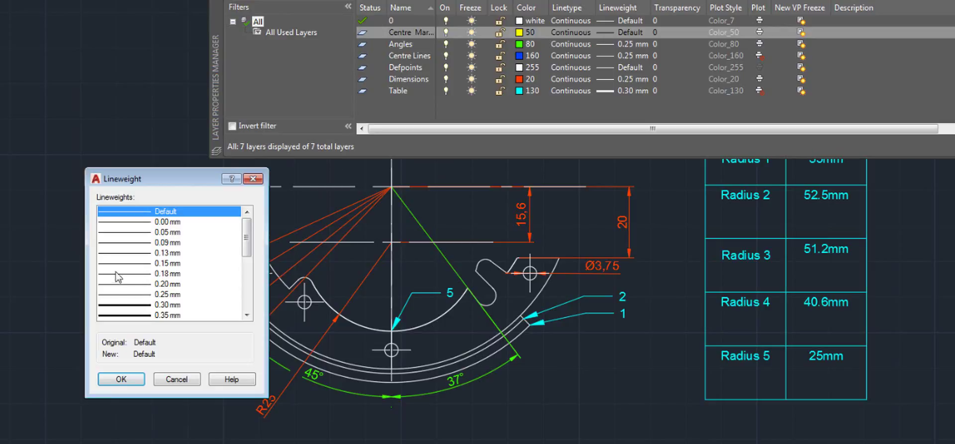
pyautogui.click(139, 295)
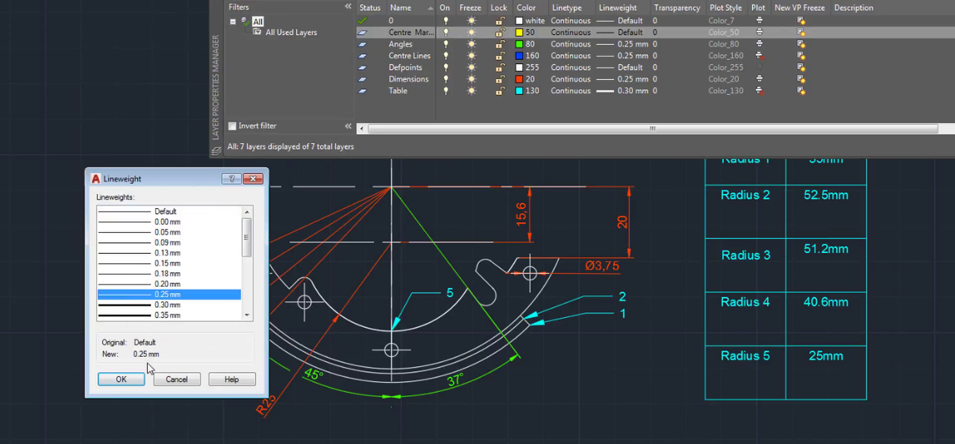
pyautogui.click(142, 377)
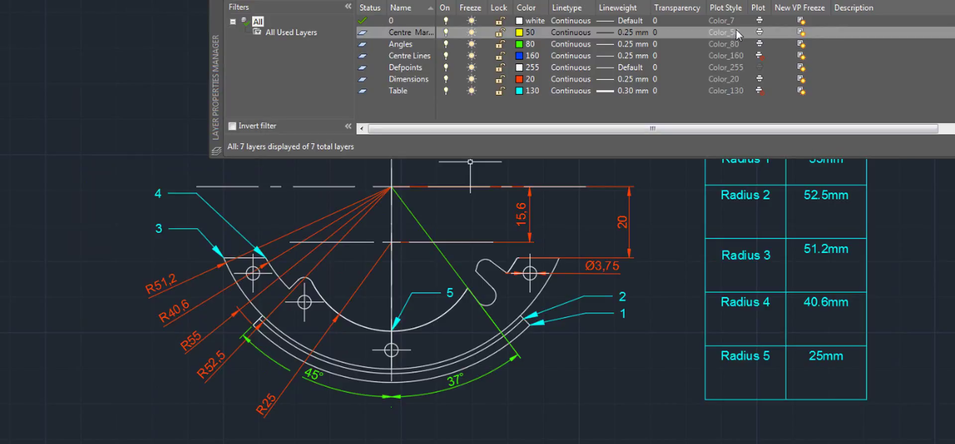
pyautogui.click(850, 33)
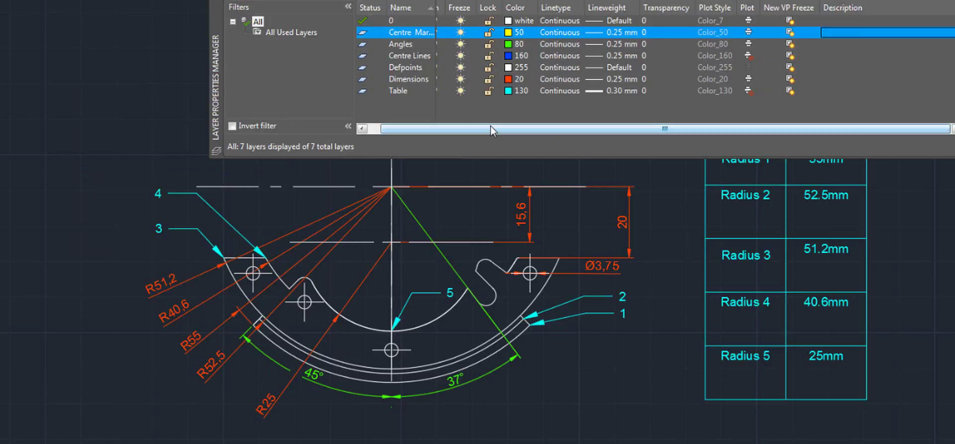
pyautogui.moveTo(491, 126); pyautogui.dragTo(466, 127)
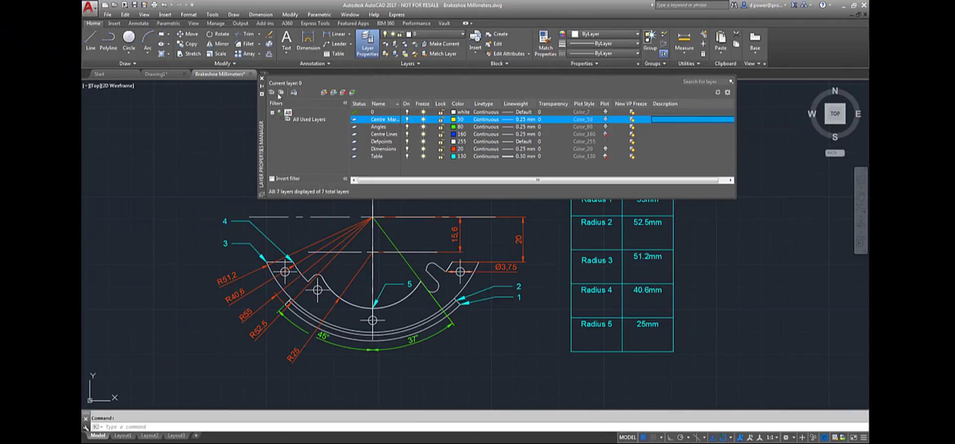
pyautogui.click(263, 78)
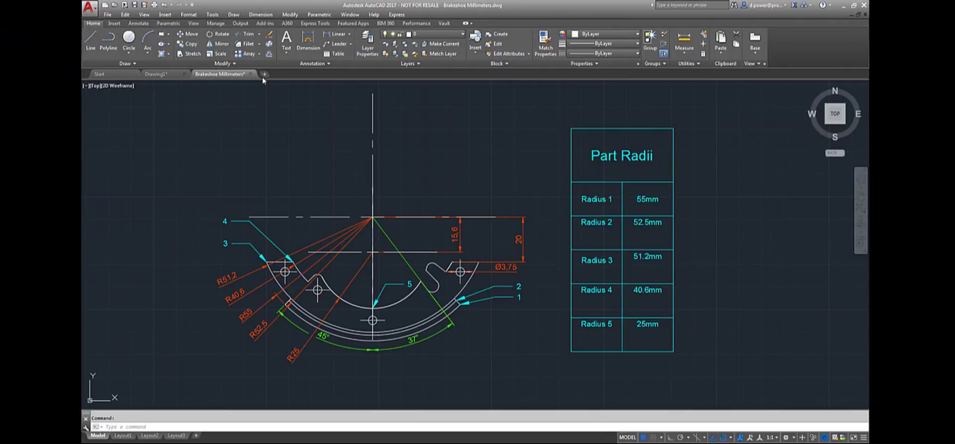
# Step: Assign the large arc's centre mark to the Centre Marks layer through Quick Properties
pyautogui.click(373, 176)
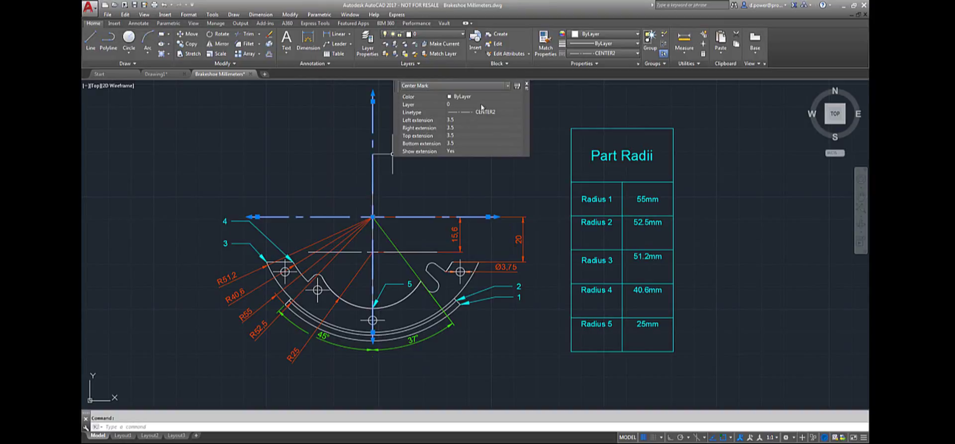
pyautogui.click(503, 104)
pyautogui.click(518, 104)
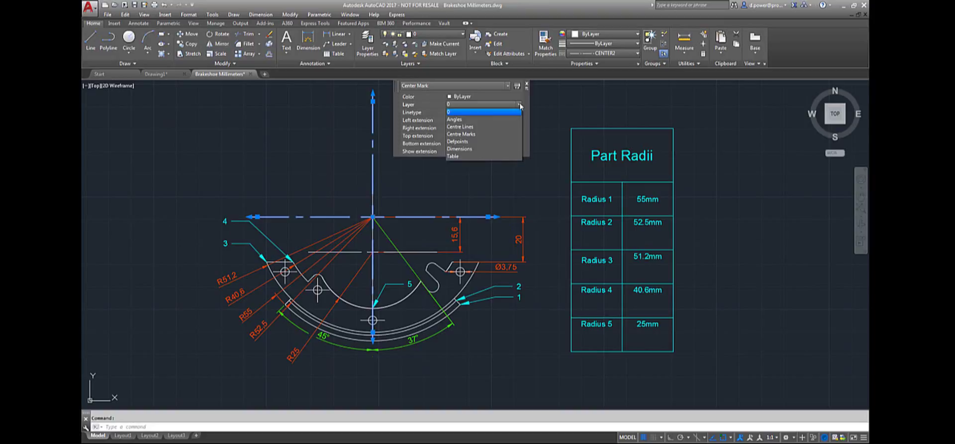
pyautogui.click(484, 135)
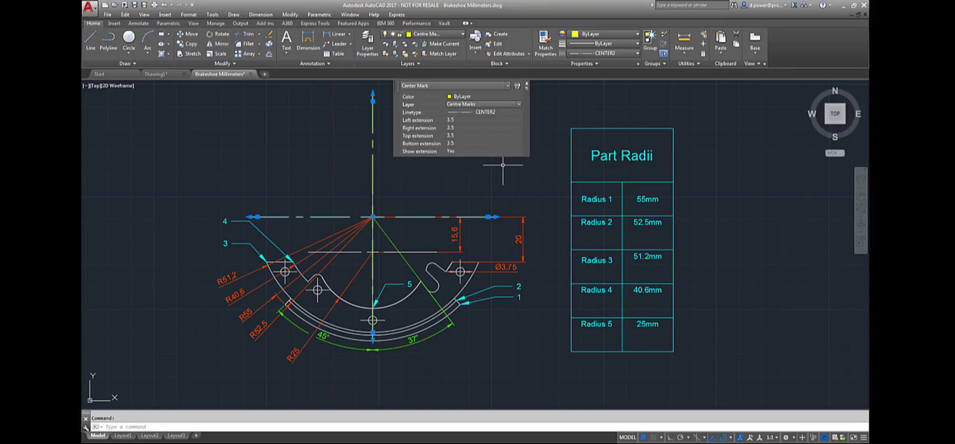
pyautogui.press('Escape')
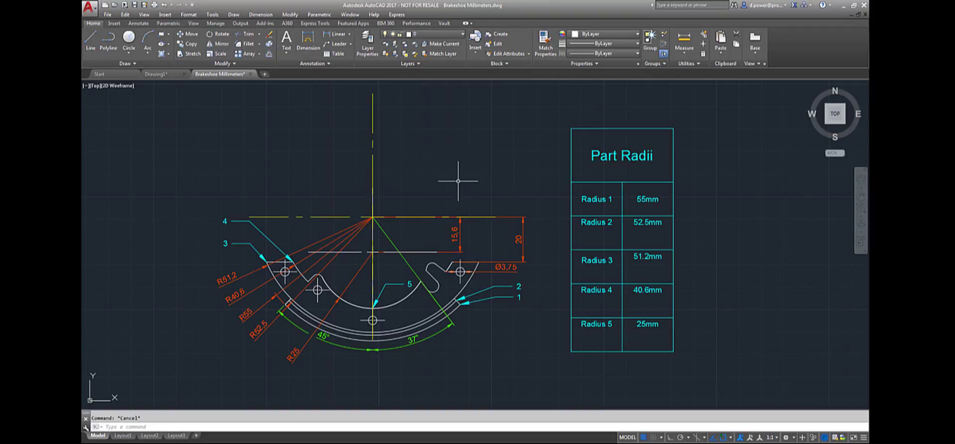
# Step: Match Properties from the yellow centre mark onto the remaining hole and arc centre marks
pyautogui.click(542, 49)
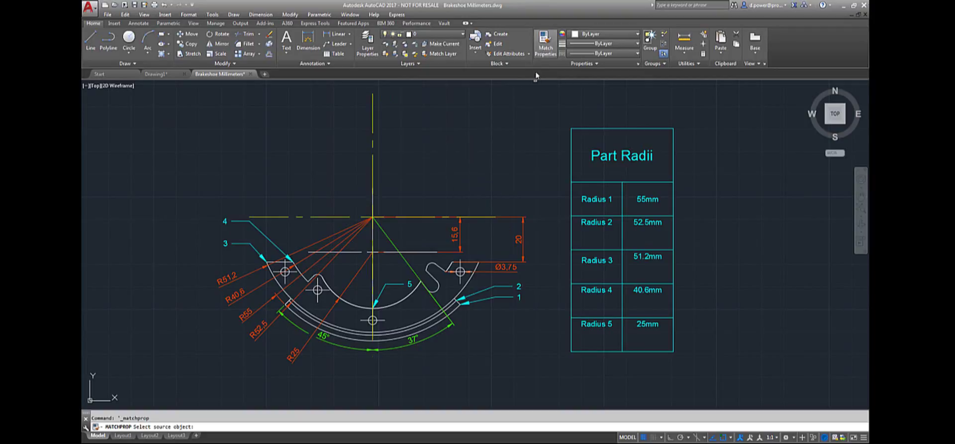
pyautogui.click(373, 178)
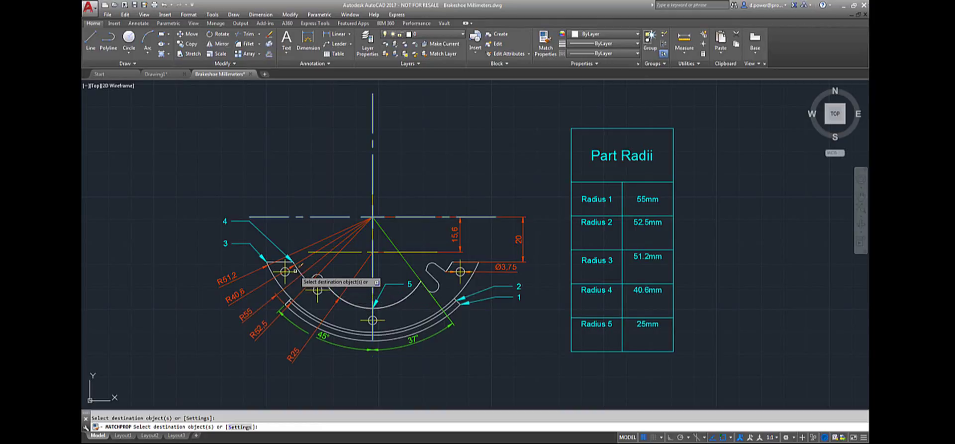
pyautogui.press('Return')
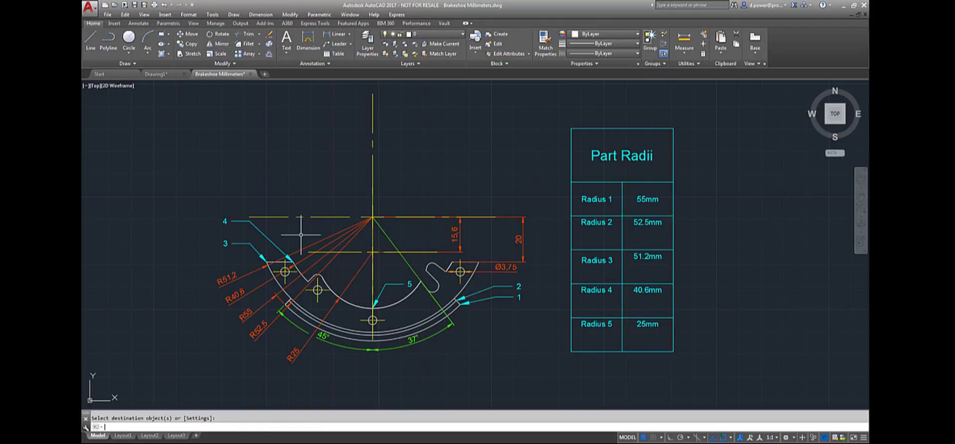
# Step: Switch off the Angles, Centre Lines, Centre Marks and Dimensions layers, then close the palette
pyautogui.click(370, 46)
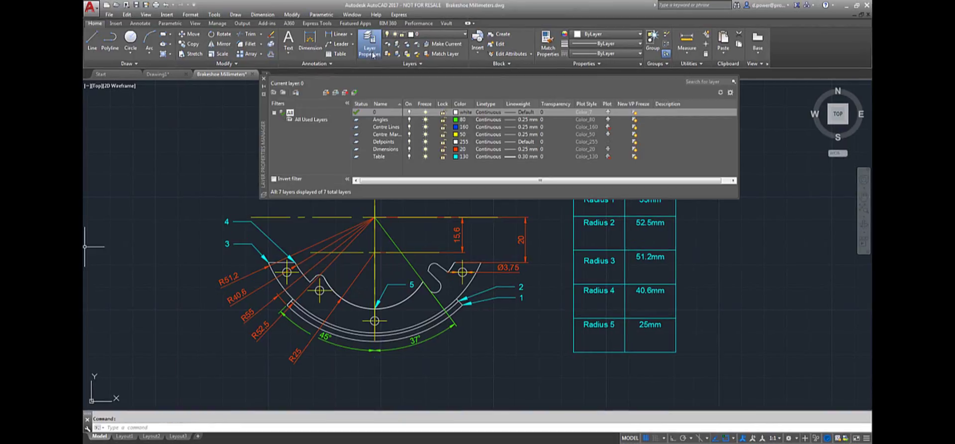
pyautogui.click(409, 120)
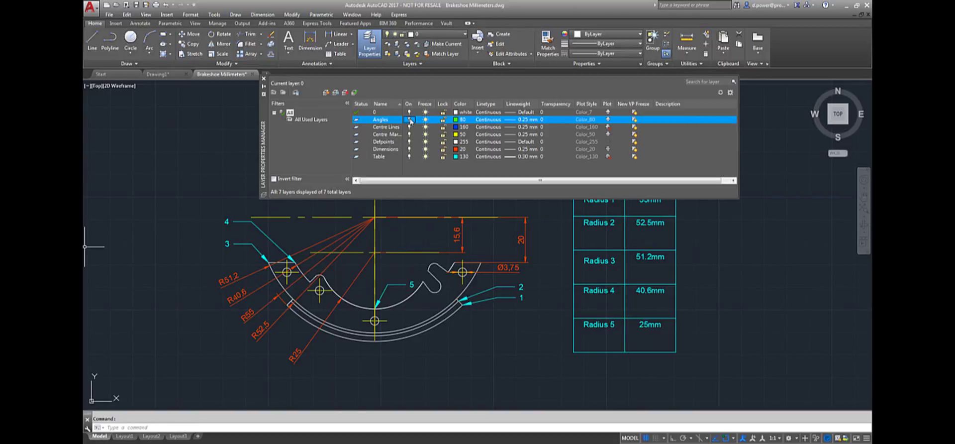
pyautogui.click(410, 127)
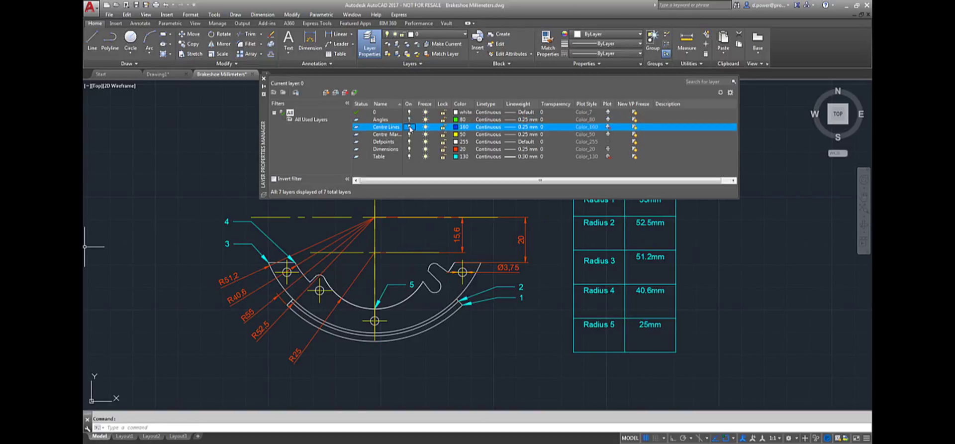
pyautogui.click(409, 134)
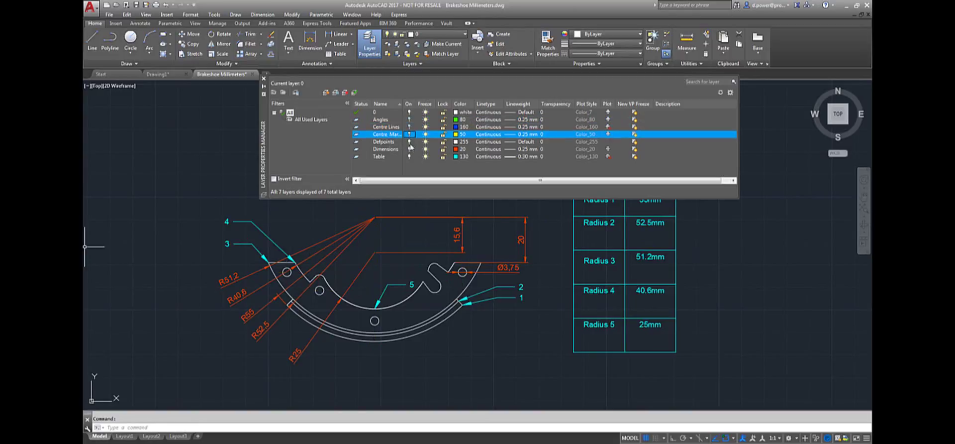
pyautogui.click(410, 149)
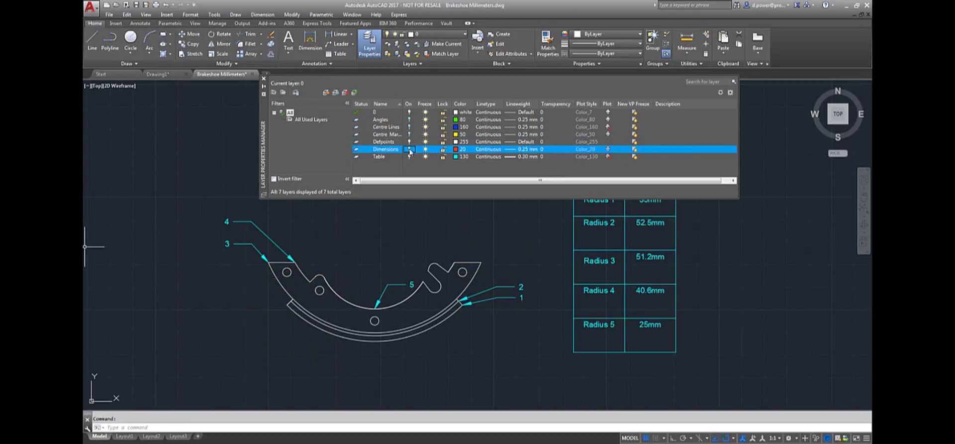
pyautogui.click(264, 79)
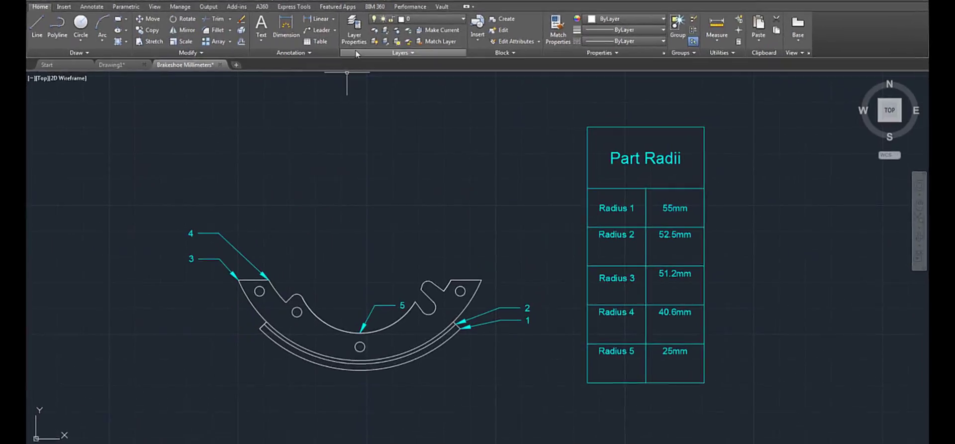
# Step: Turn Dimensions, Centre Marks, Centre Lines and Angles back on, toggling Table off and on
pyautogui.click(317, 10)
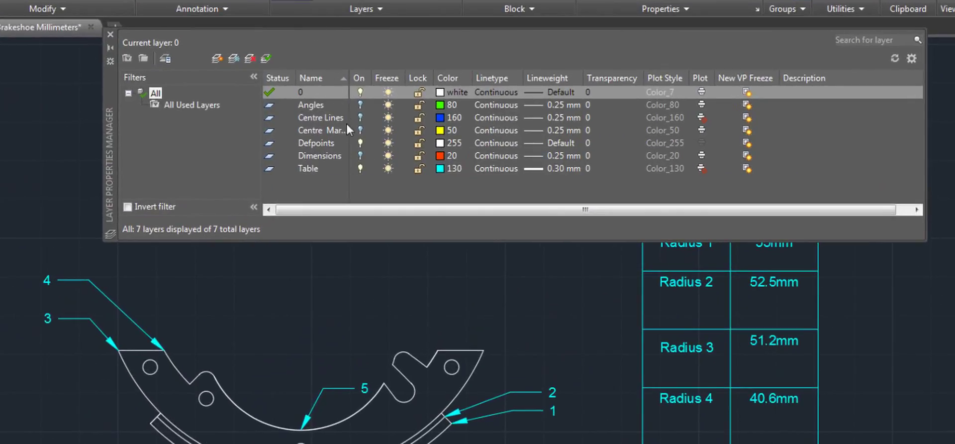
pyautogui.click(359, 156)
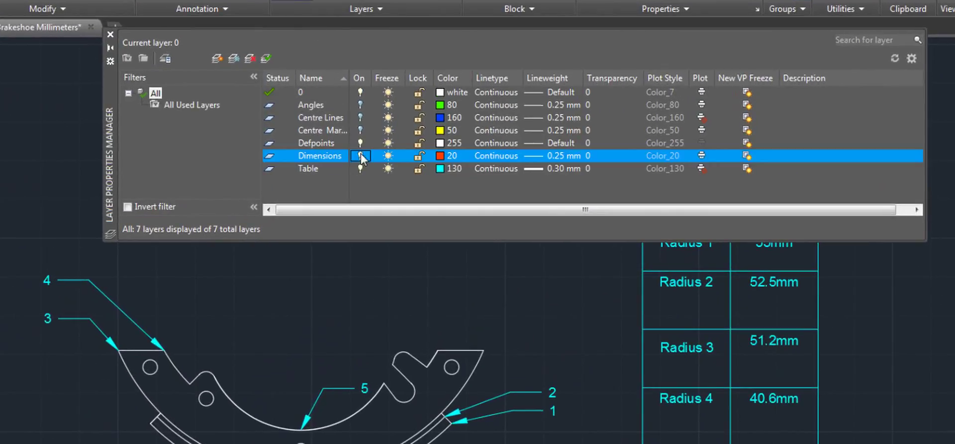
pyautogui.click(360, 168)
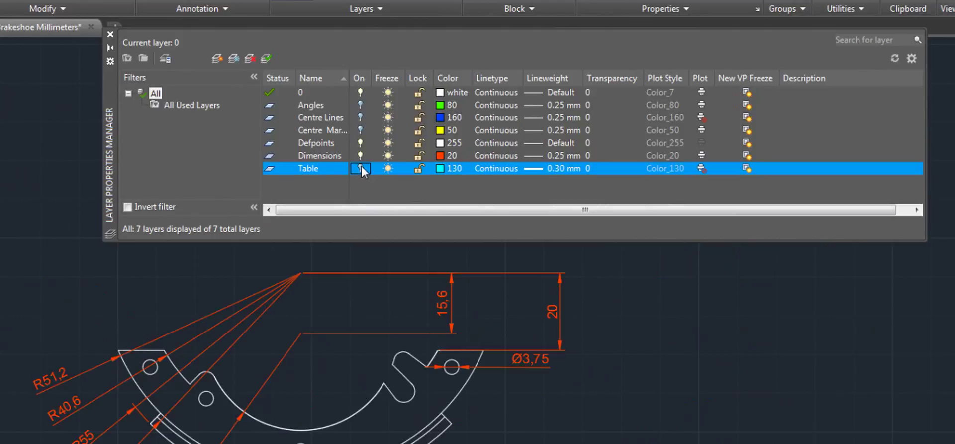
pyautogui.click(360, 169)
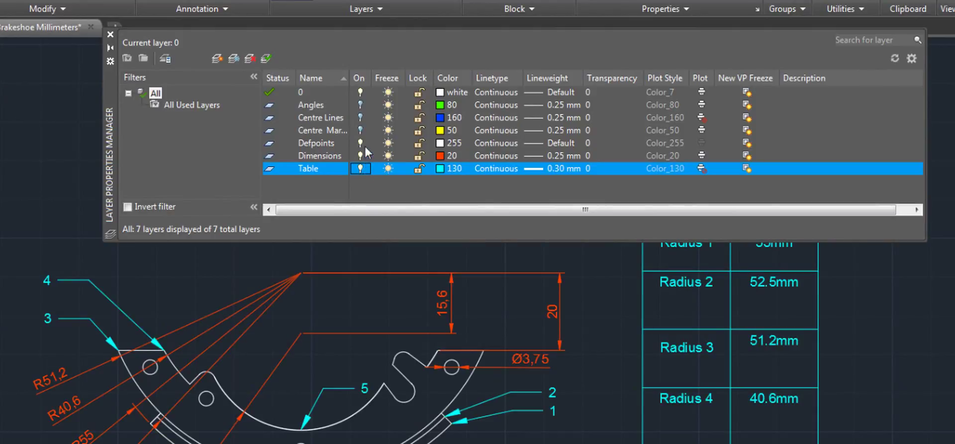
pyautogui.click(361, 129)
pyautogui.click(360, 117)
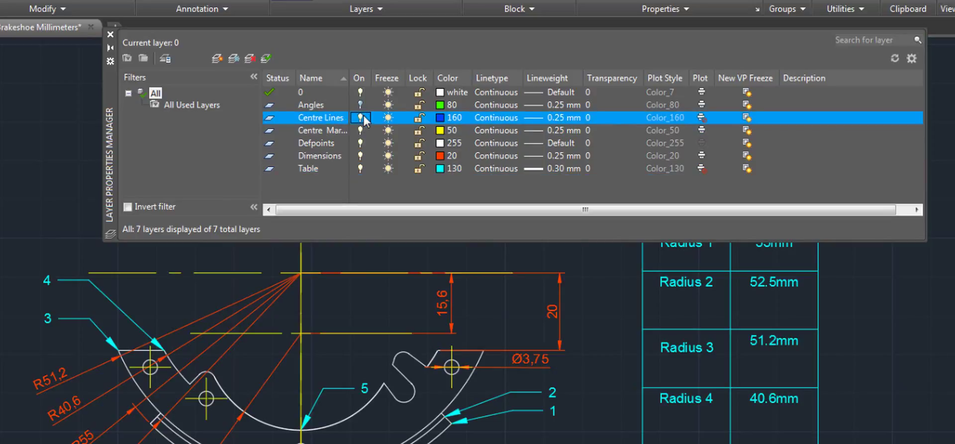
pyautogui.click(360, 105)
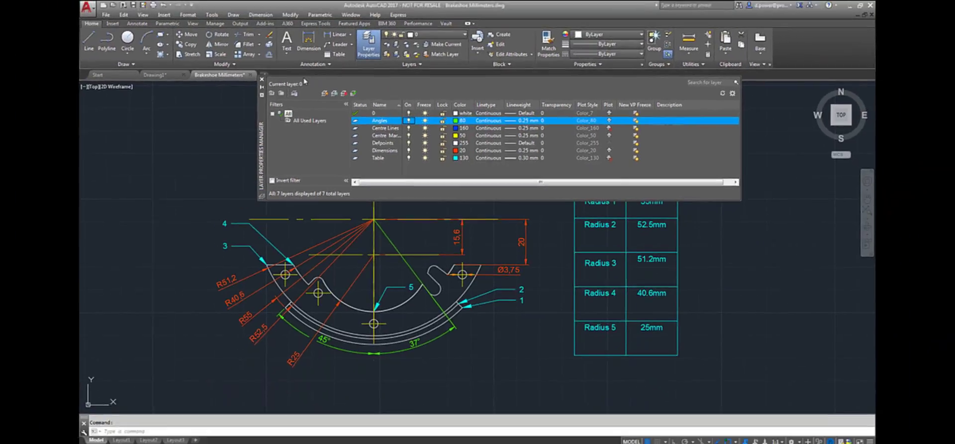
# Step: Close the Layer Properties Manager to reveal the fully annotated brake shoe
pyautogui.click(267, 81)
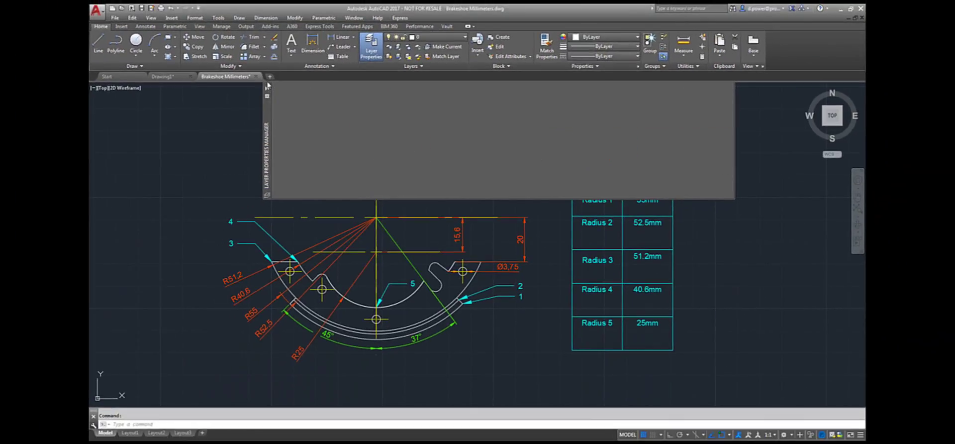